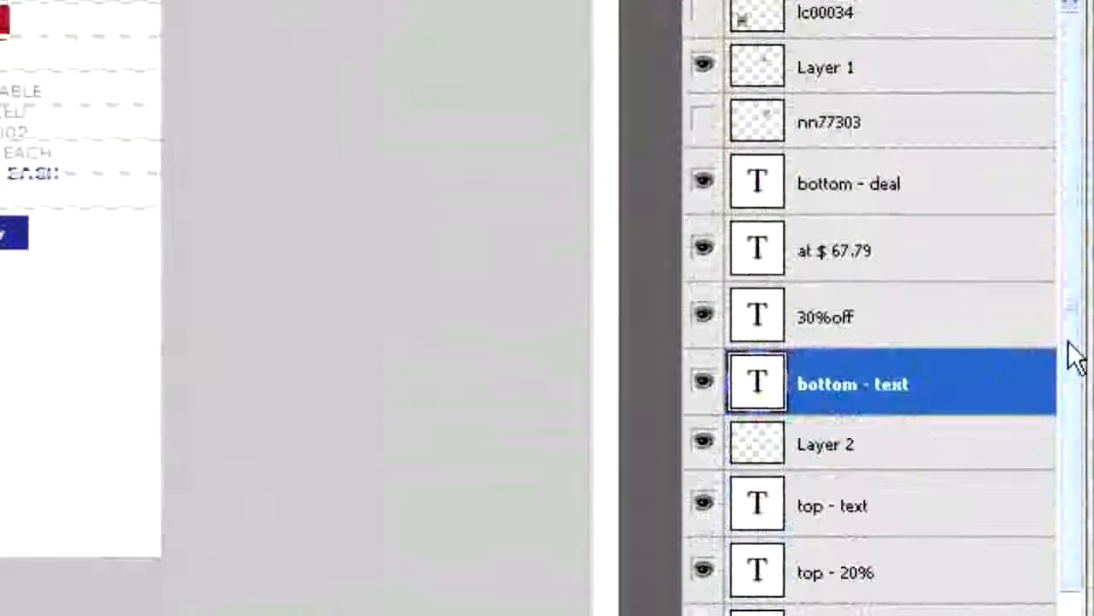
Hide the "top - dots - darker" layer and toggle the visibility of the "top - back-2" layer
{"action": "left_click_drag", "start_coordinate": [1070, 578], "coordinate": [1073, 615]}
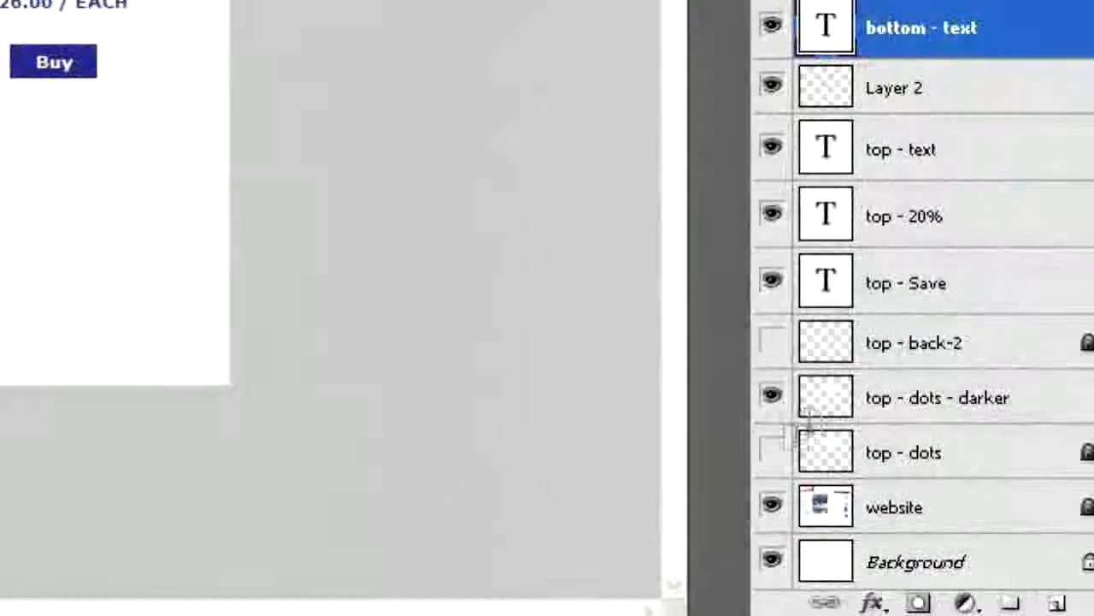
{"action": "left_click", "coordinate": [774, 376]}
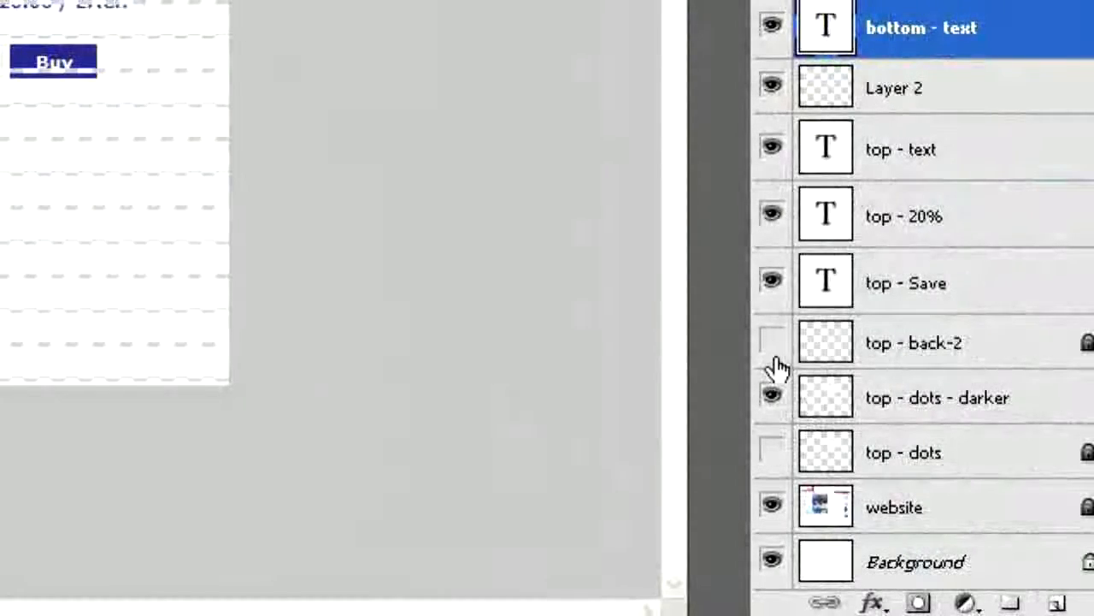
{"action": "left_click", "coordinate": [772, 342]}
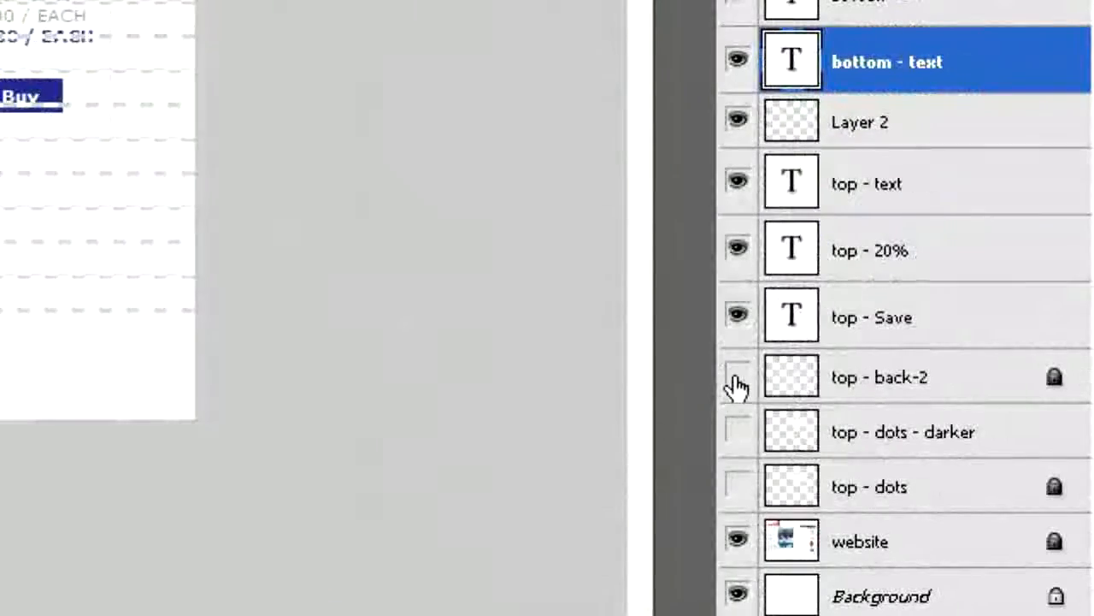
{"action": "left_click", "coordinate": [736, 381]}
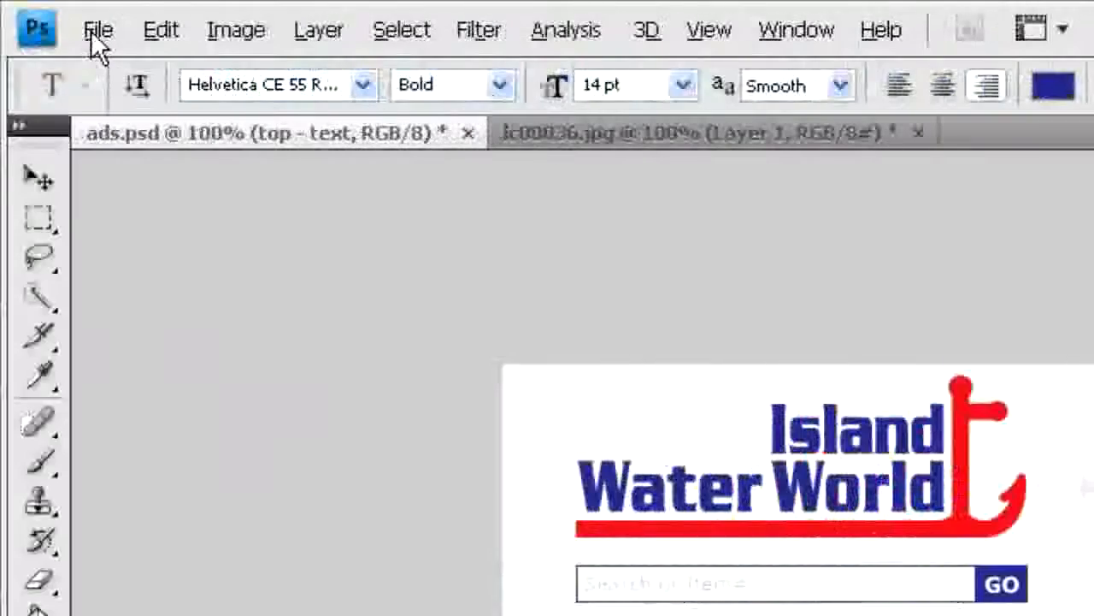
Save the changes to ads.psd
{"action": "left_click", "coordinate": [98, 33]}
{"action": "left_click", "coordinate": [100, 35]}
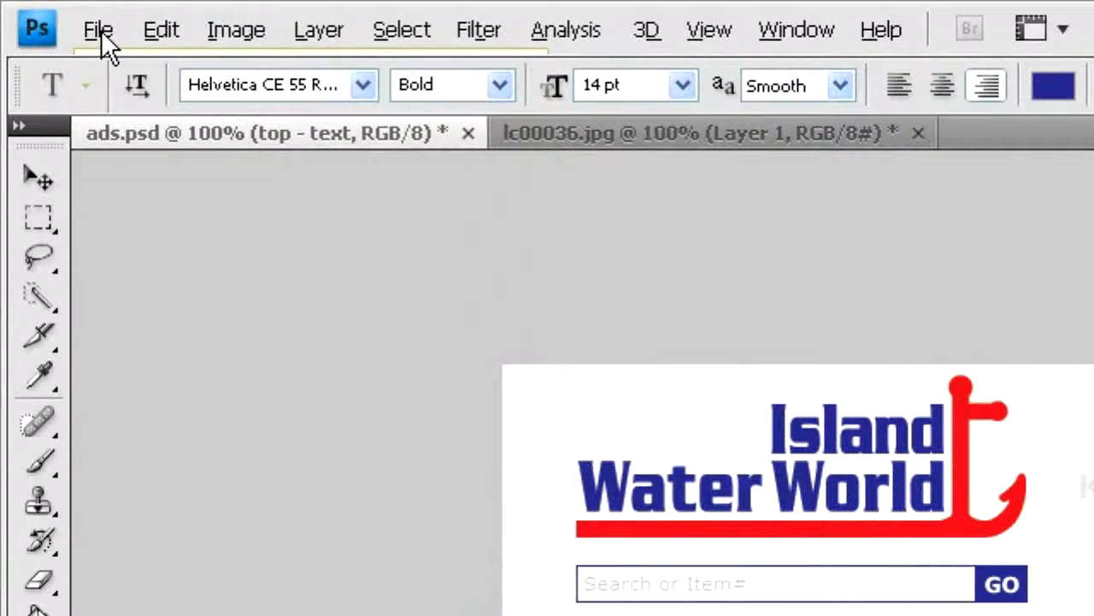
{"action": "left_click", "coordinate": [101, 31]}
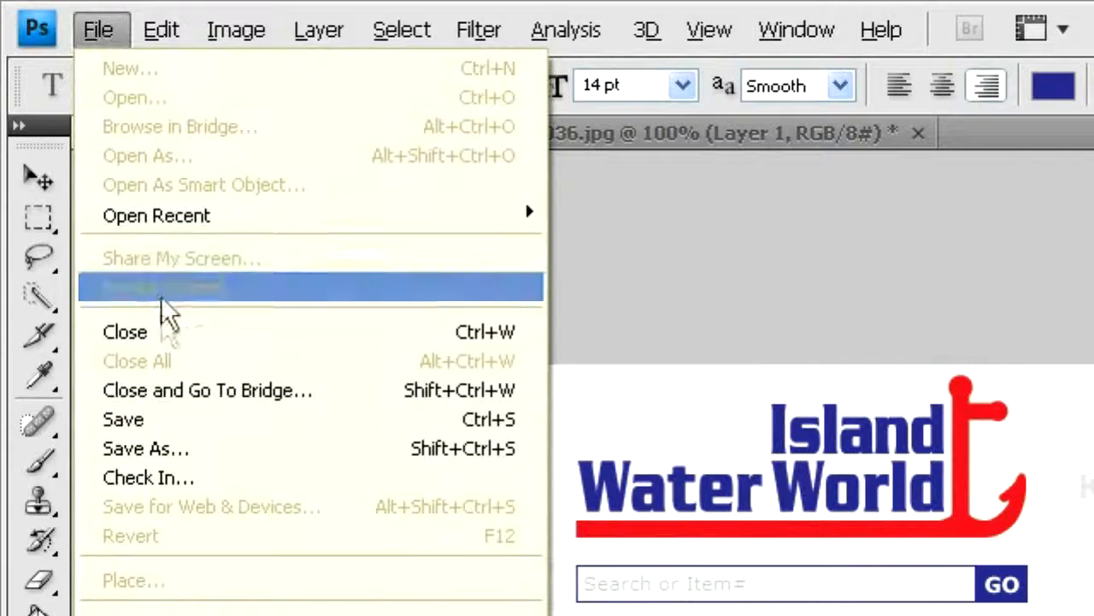
{"action": "left_click", "coordinate": [173, 431]}
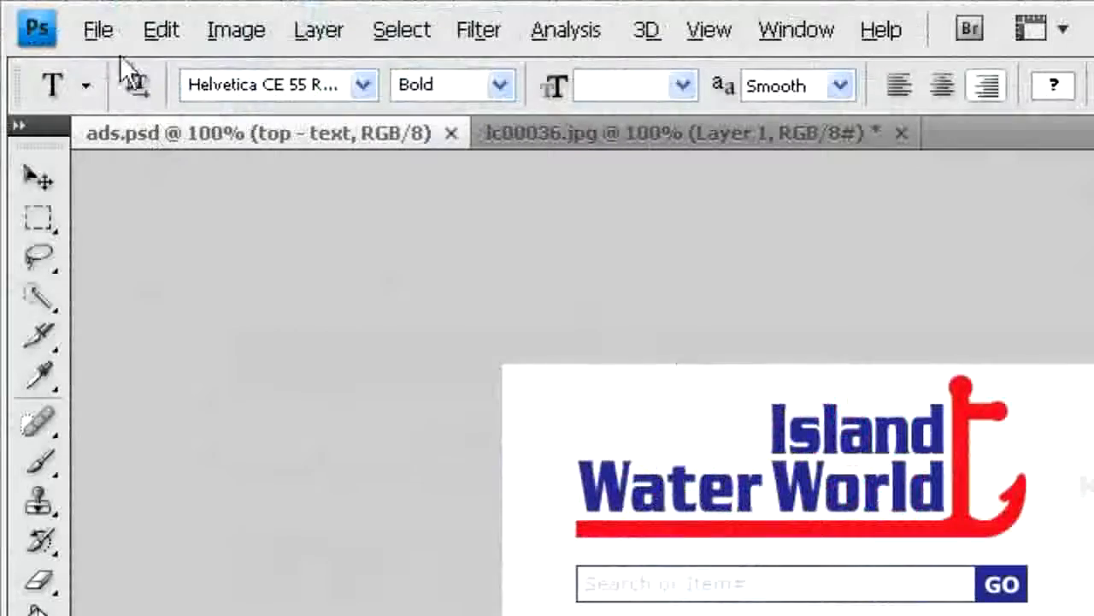
Export all slices for the web to the desktop as ads.png, images only, with default settings
{"action": "left_click", "coordinate": [95, 33]}
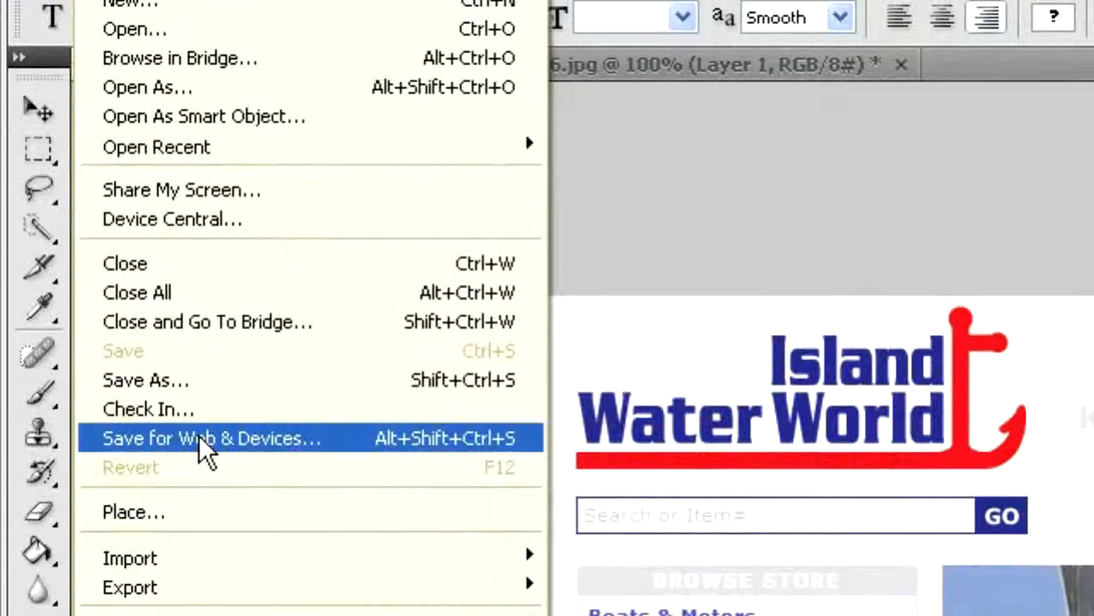
{"action": "left_click", "coordinate": [199, 438]}
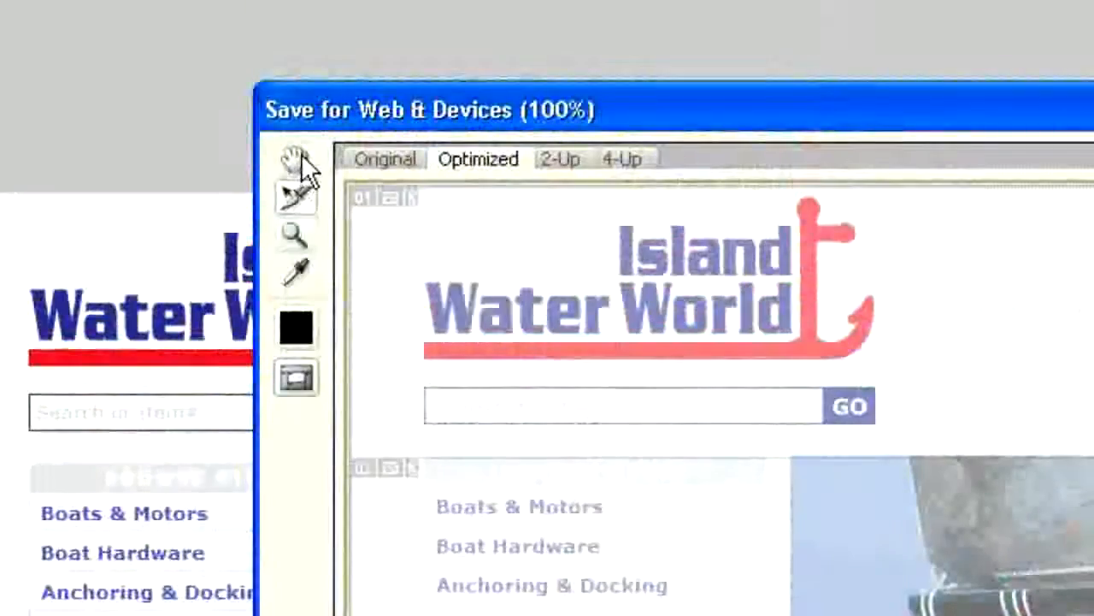
{"action": "left_click", "coordinate": [301, 153]}
{"action": "left_click_drag", "start_coordinate": [853, 559], "coordinate": [350, 492]}
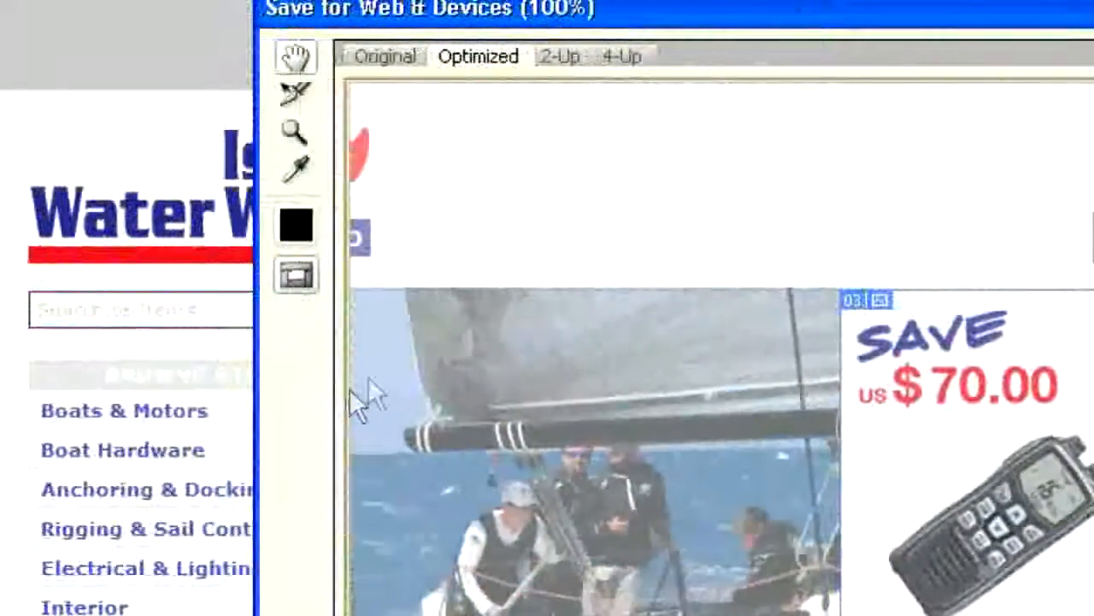
{"action": "left_click_drag", "start_coordinate": [730, 362], "coordinate": [510, 303]}
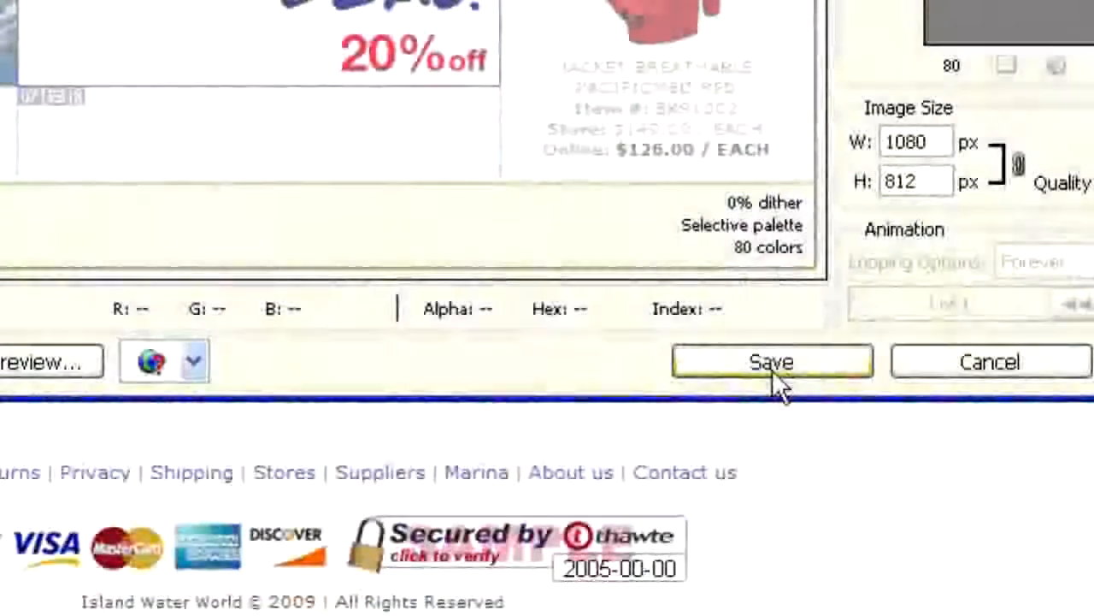
{"action": "left_click", "coordinate": [770, 362]}
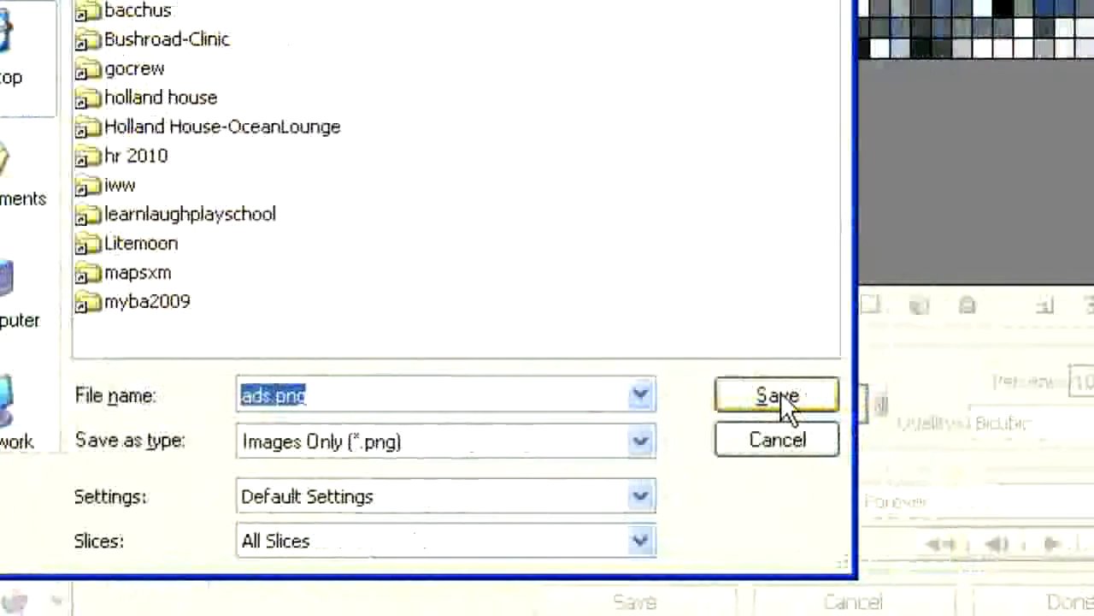
{"action": "left_click", "coordinate": [780, 392]}
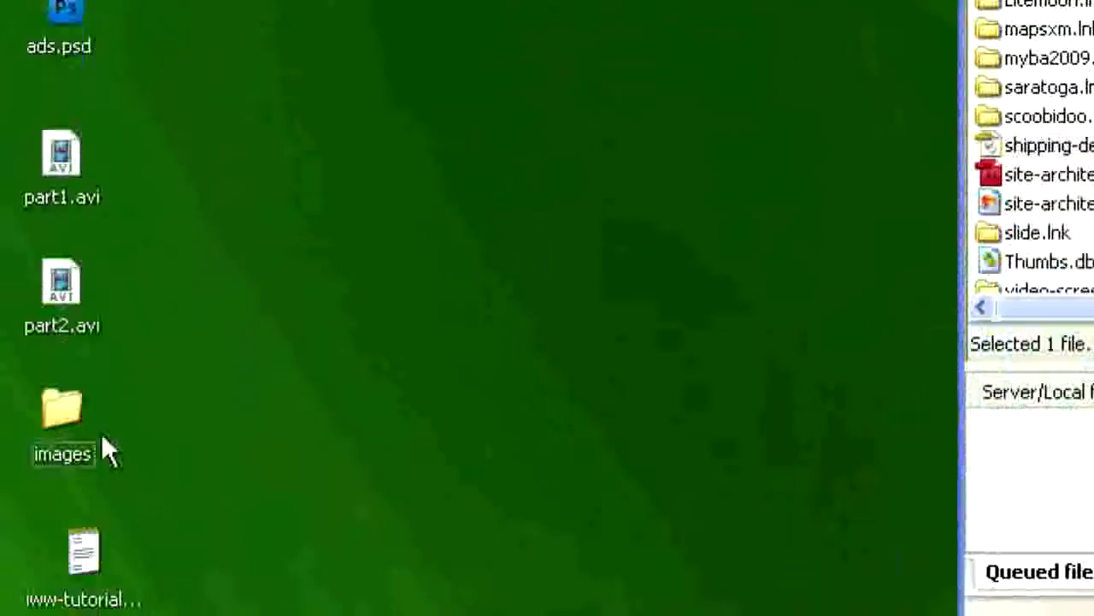
Move the radio ad ads_03.png out of the exported images folder onto the desktop and minimize the folder window
{"action": "double_click", "coordinate": [60, 411]}
{"action": "left_click_drag", "start_coordinate": [712, 345], "coordinate": [760, 345]}
{"action": "left_click_drag", "start_coordinate": [452, 344], "coordinate": [545, 345]}
{"action": "mouse_move", "coordinate": [528, 188]}
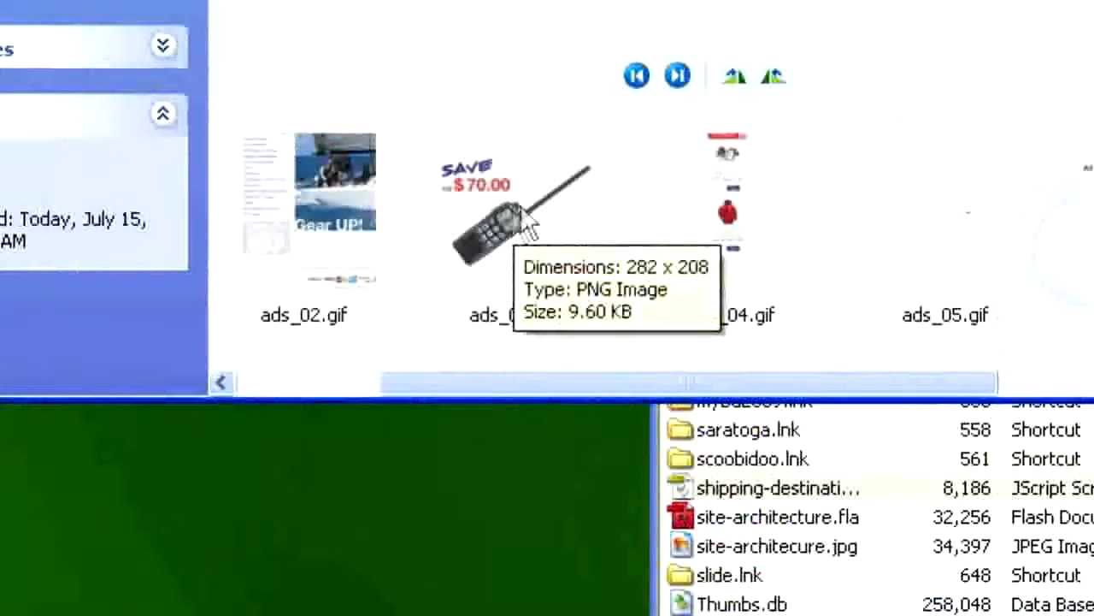
{"action": "left_click", "coordinate": [513, 207]}
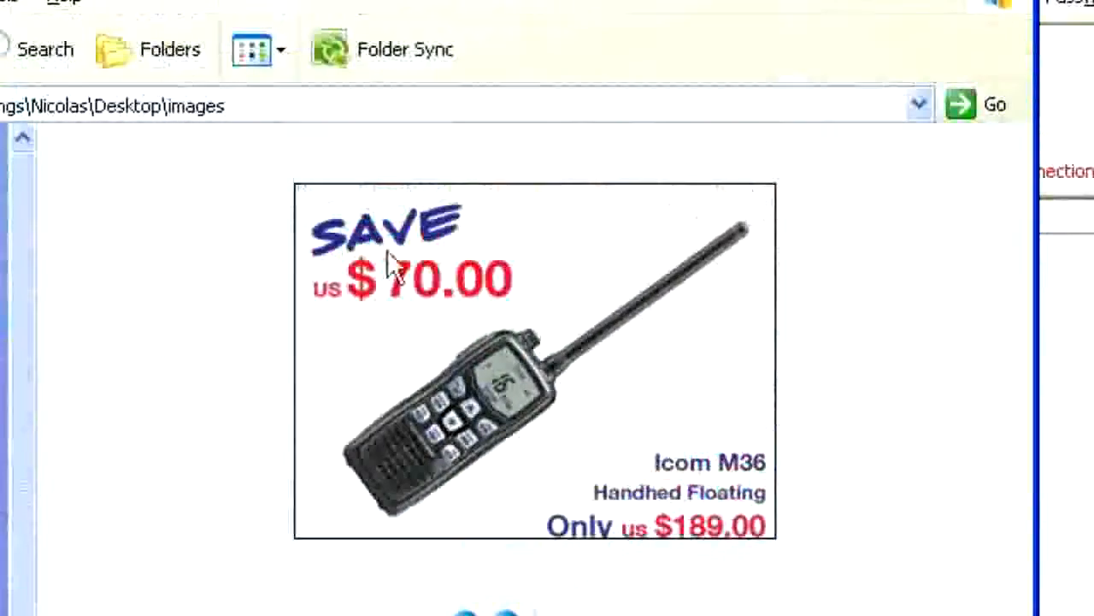
{"action": "left_click_drag", "start_coordinate": [339, 395], "coordinate": [282, 460]}
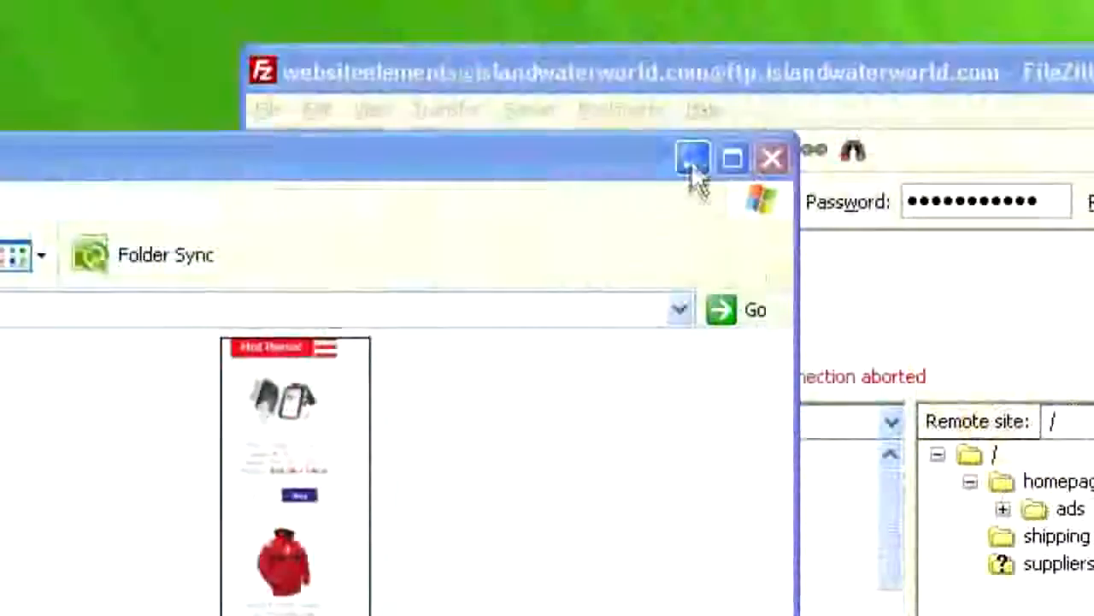
{"action": "left_click", "coordinate": [690, 162]}
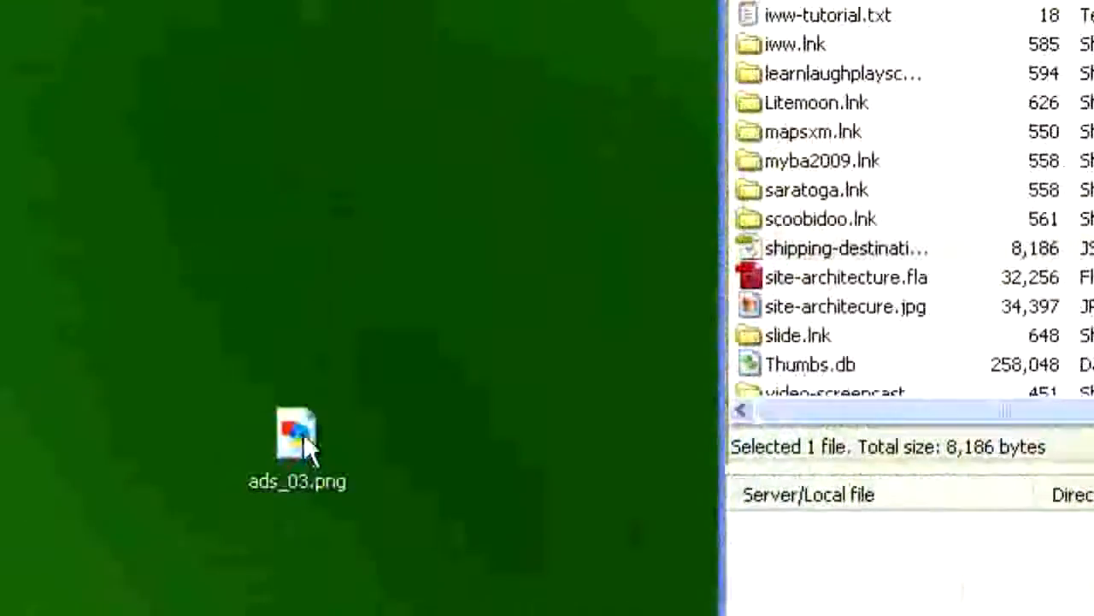
{"action": "left_click_drag", "start_coordinate": [302, 433], "coordinate": [427, 155]}
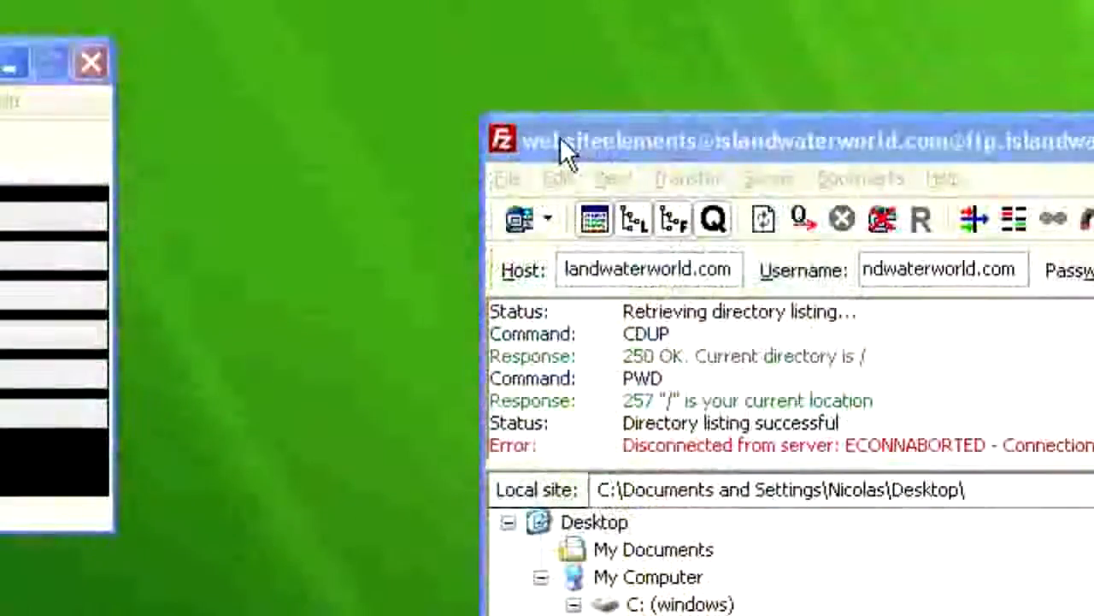
Switch to FileZilla and select ads_03.png among the local Desktop files
{"action": "left_click_drag", "start_coordinate": [580, 141], "coordinate": [681, 143]}
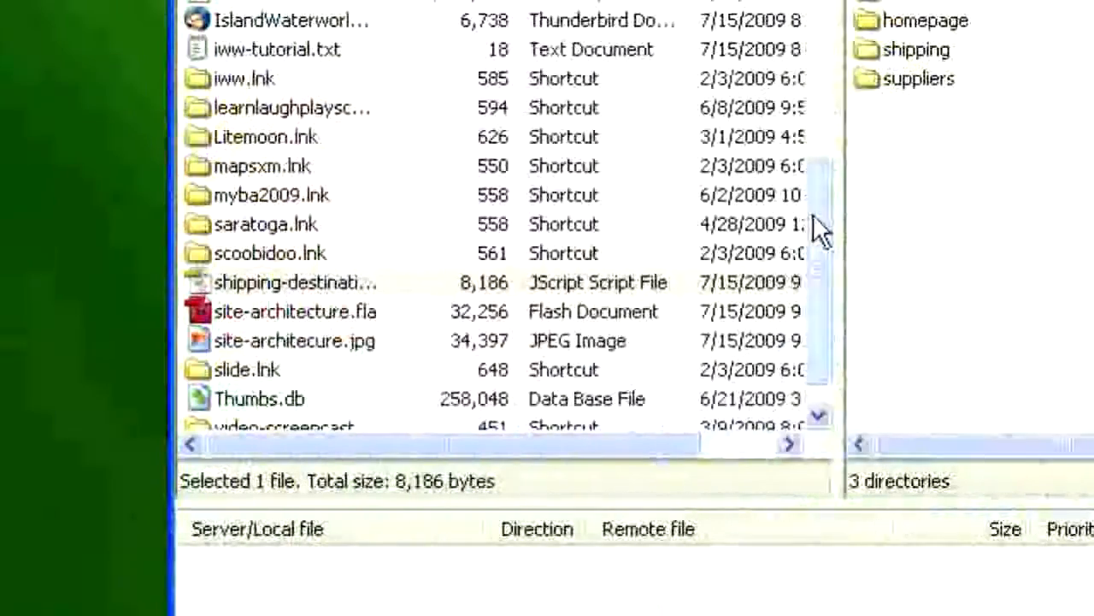
{"action": "left_click_drag", "start_coordinate": [814, 214], "coordinate": [815, 28]}
{"action": "left_click_drag", "start_coordinate": [815, 161], "coordinate": [806, 432]}
{"action": "left_click", "coordinate": [284, 219]}
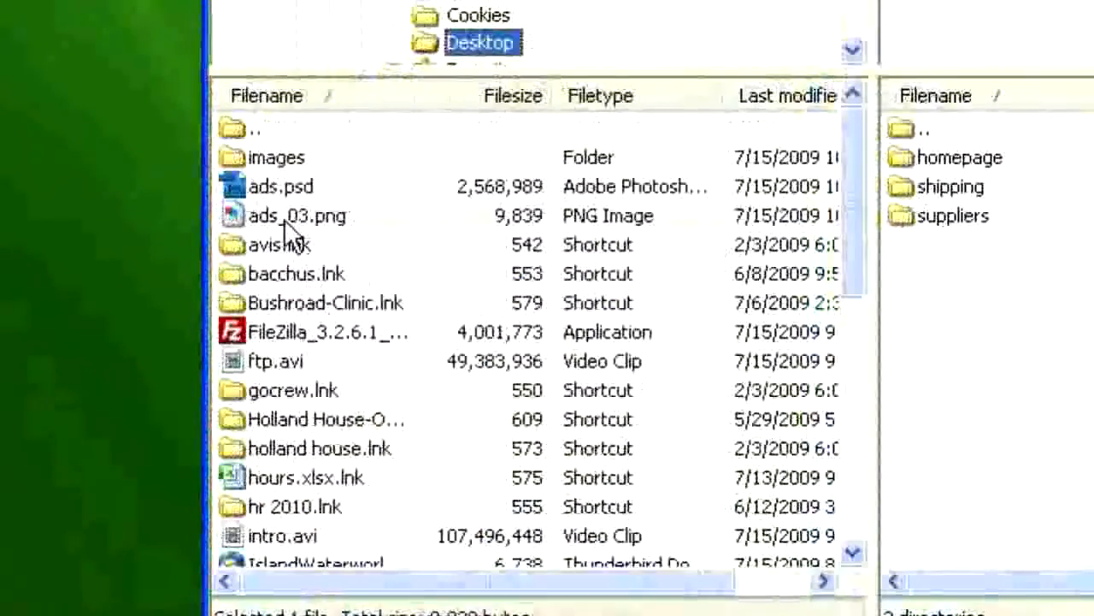
{"action": "left_click", "coordinate": [284, 219]}
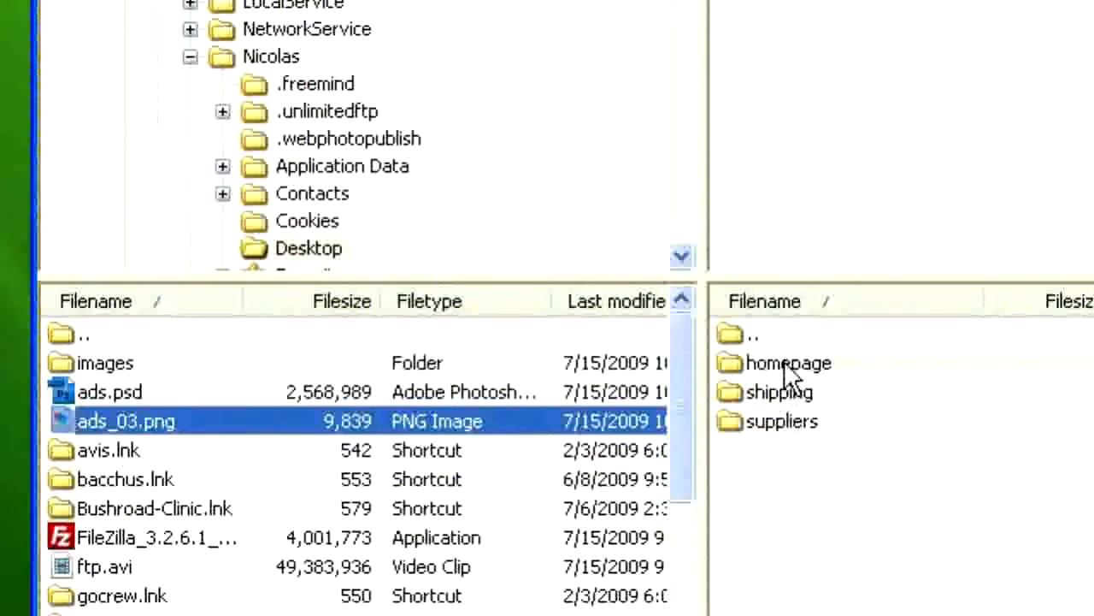
Upload ads_03.png into the remote homepage/ads folder, overwriting the existing file
{"action": "left_click", "coordinate": [789, 366]}
{"action": "double_click", "coordinate": [785, 366]}
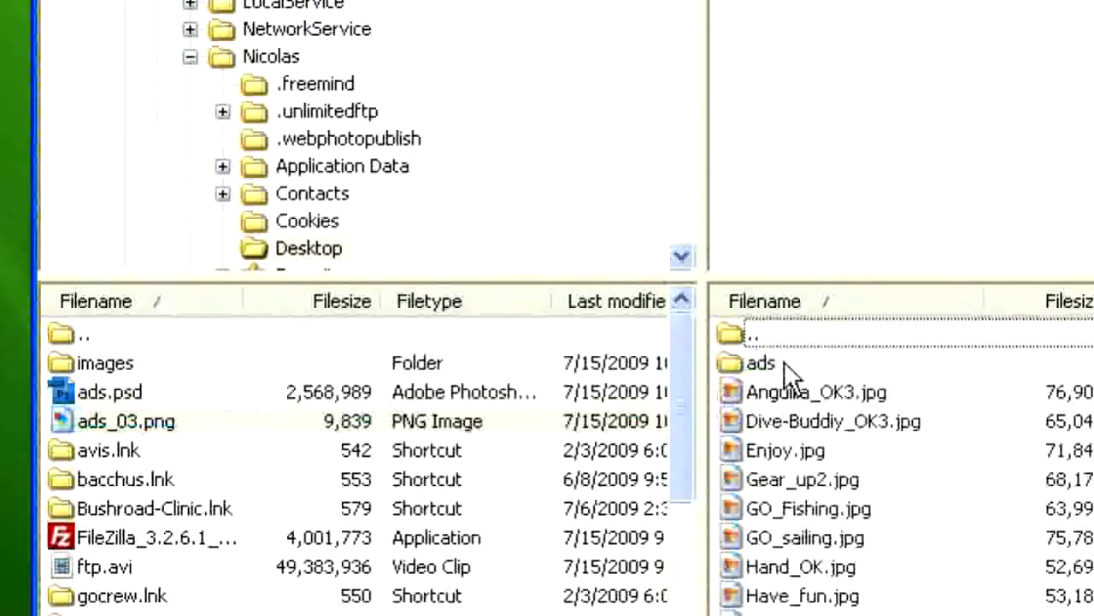
{"action": "double_click", "coordinate": [730, 366]}
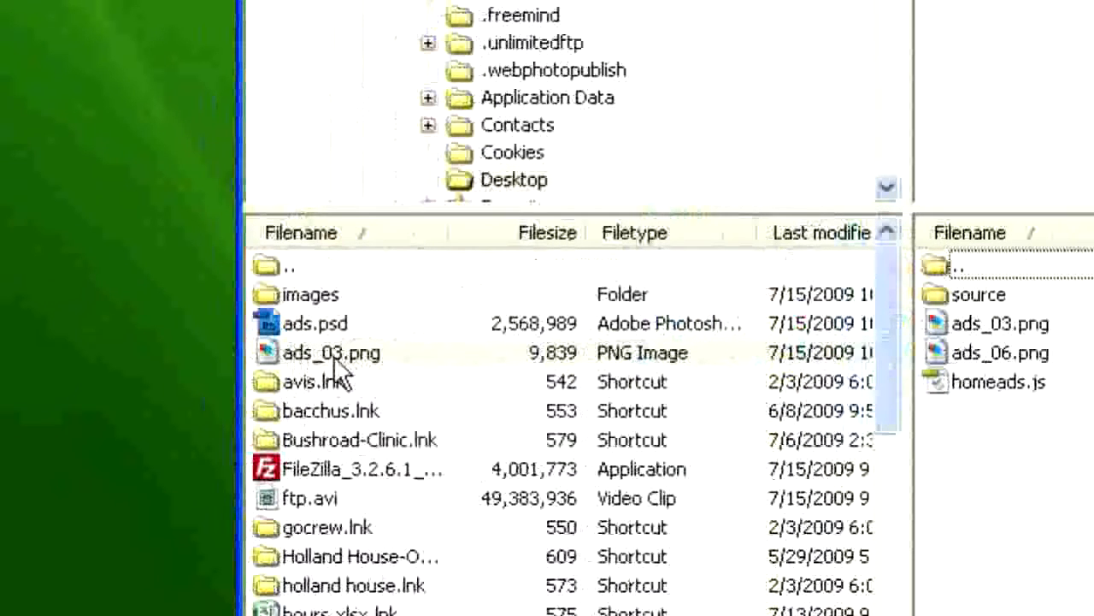
{"action": "left_click_drag", "start_coordinate": [351, 359], "coordinate": [994, 453]}
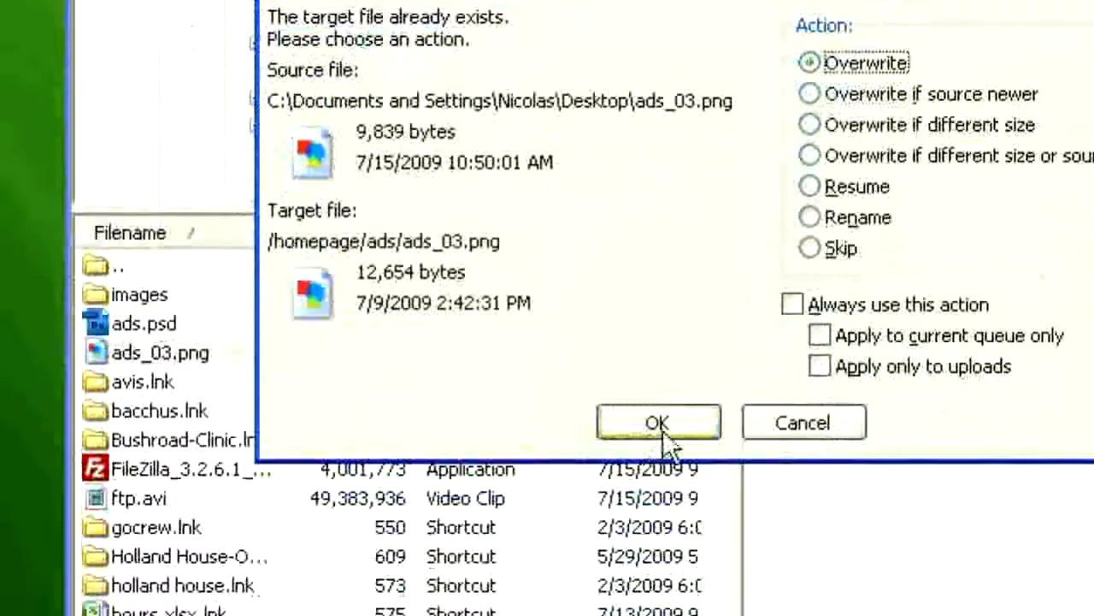
{"action": "left_click", "coordinate": [623, 559]}
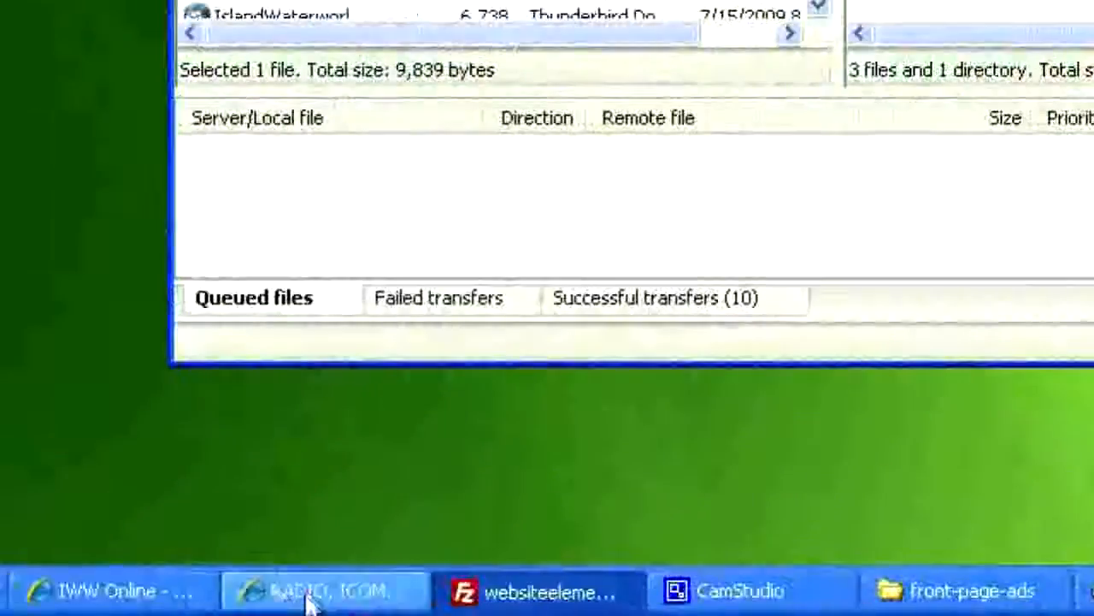
Switch to Internet Explorer and refresh the Island Water World home page to check the uploaded ad
{"action": "left_click", "coordinate": [310, 590]}
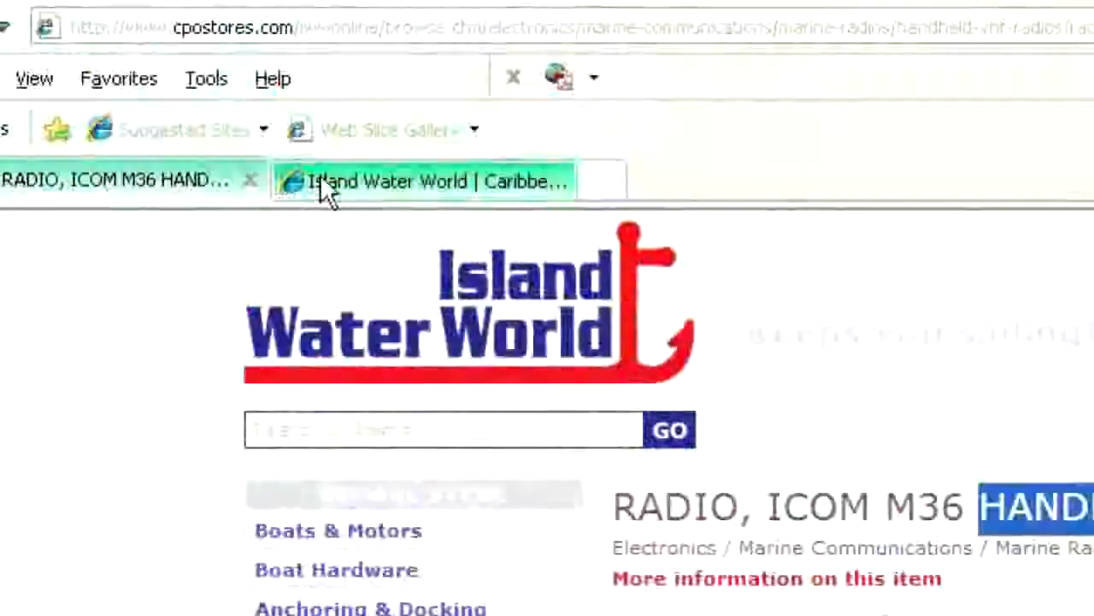
{"action": "left_click", "coordinate": [320, 175]}
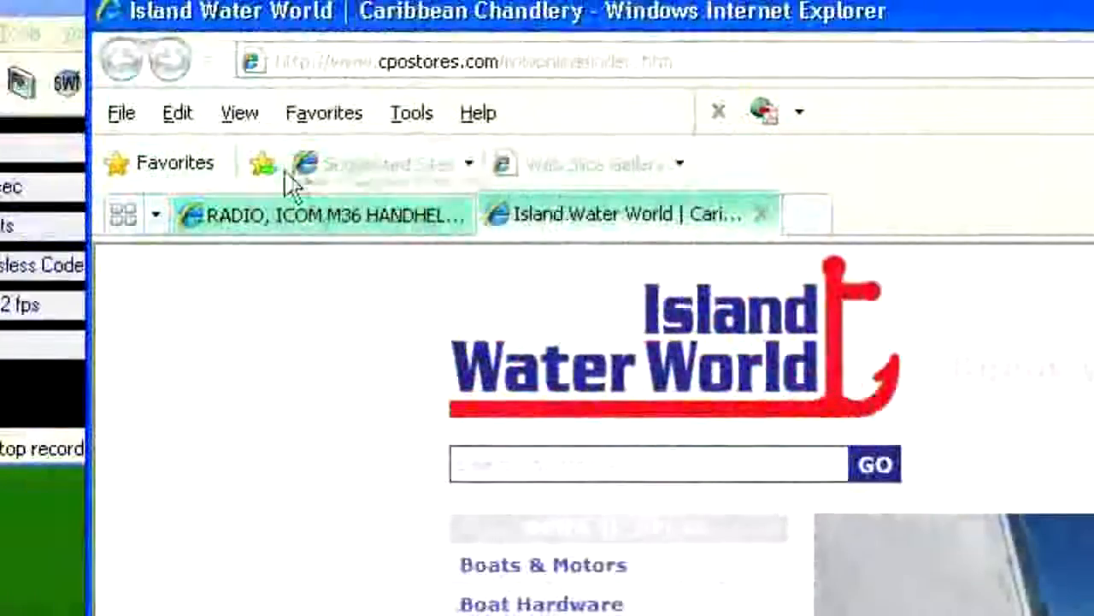
{"action": "right_click", "coordinate": [567, 214]}
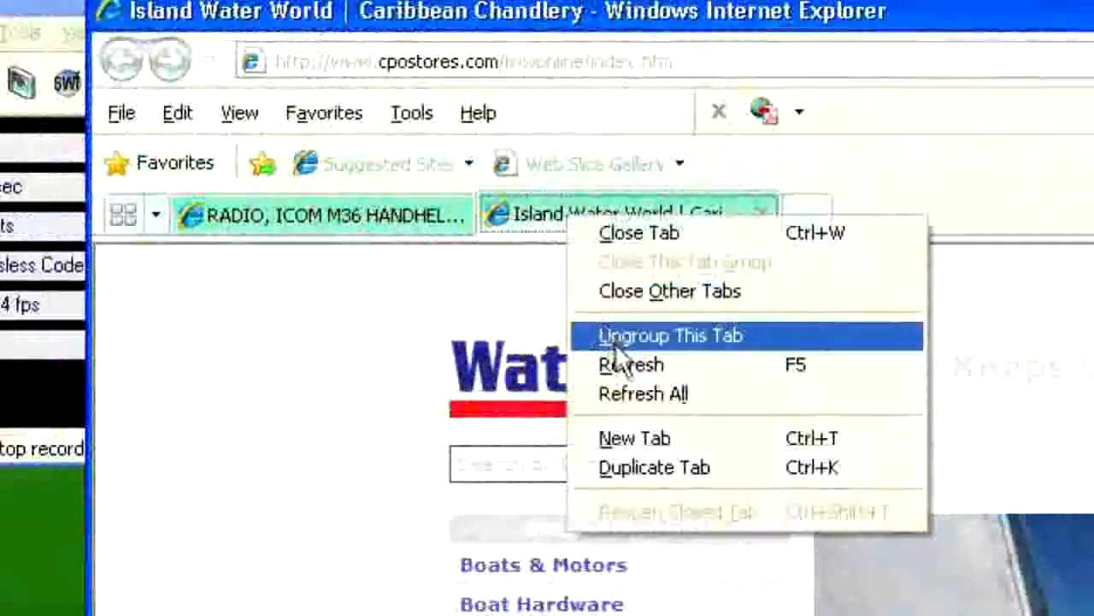
{"action": "left_click", "coordinate": [627, 361]}
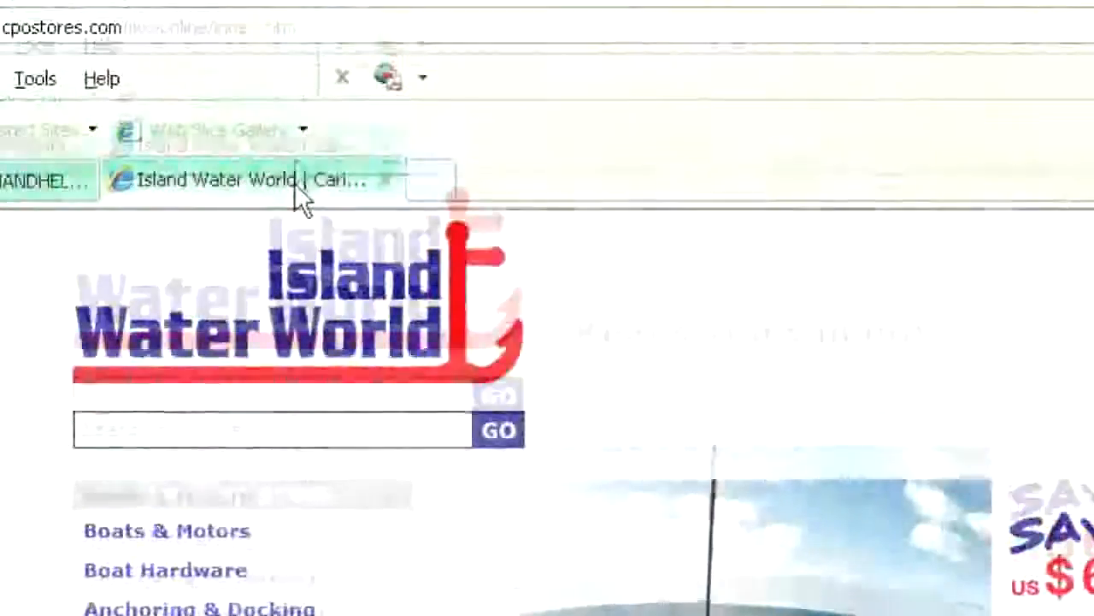
{"action": "right_click", "coordinate": [500, 79]}
{"action": "left_click", "coordinate": [333, 334]}
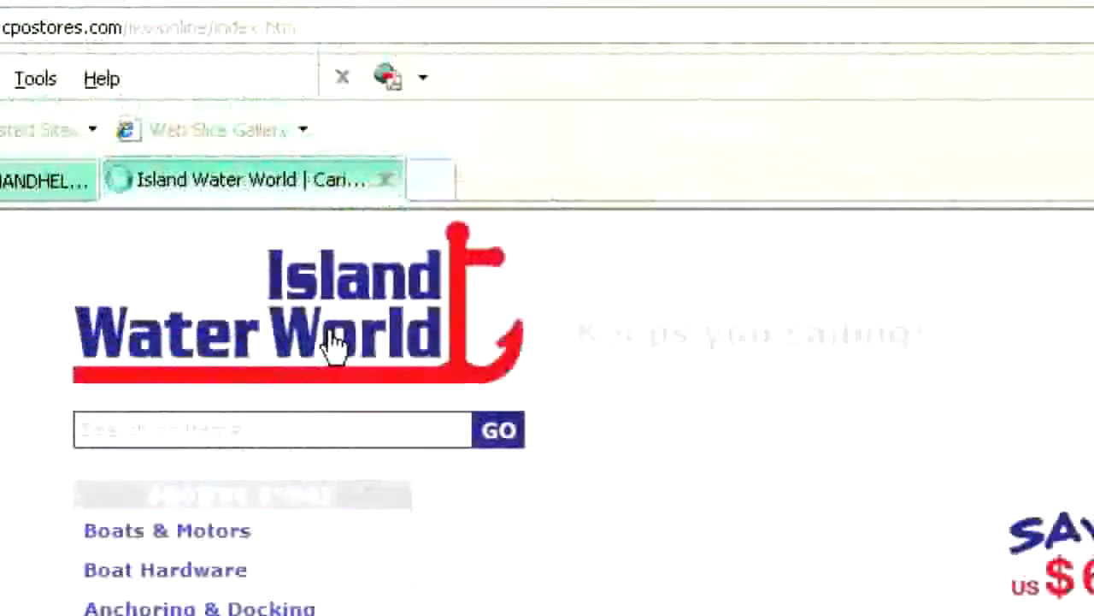